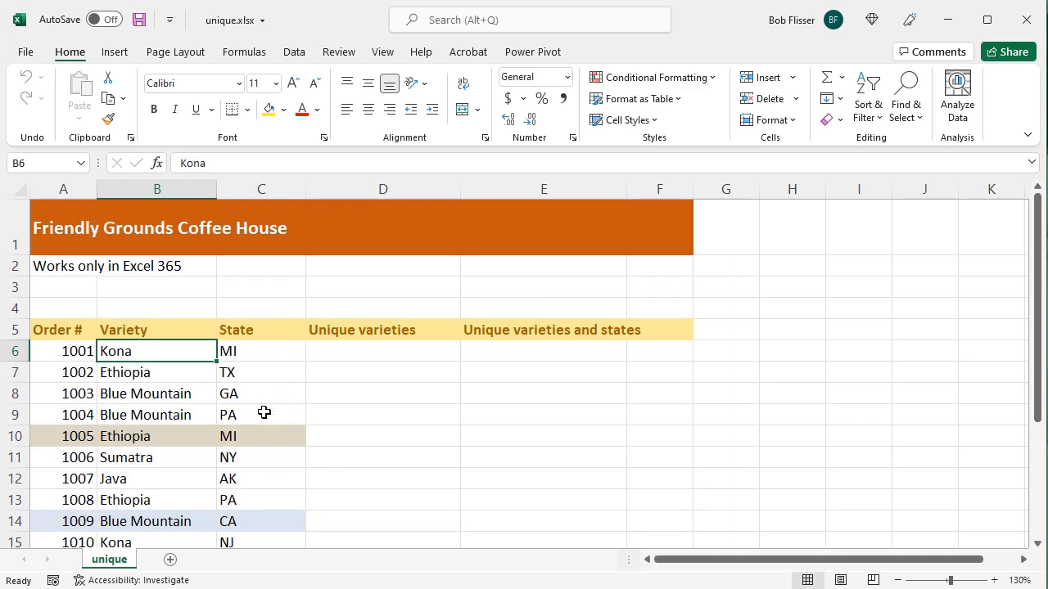
# Enter =UNIQUE(B6:B24) in cell D6 to list the unique coffee varieties from the orders.
pyautogui.scroll(-2, 263, 411)
pyautogui.scroll(2, 263, 411)
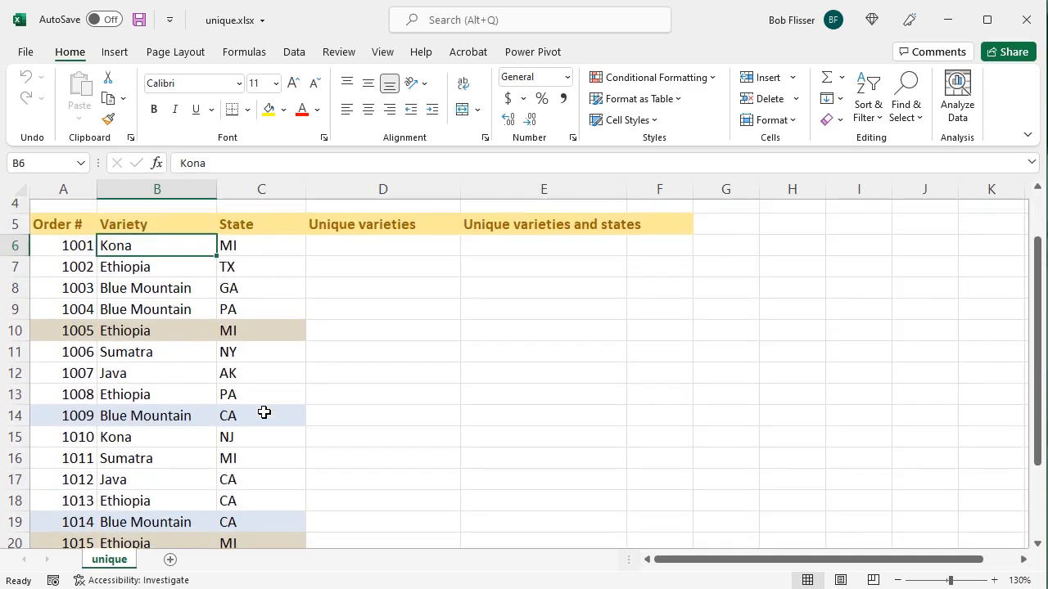
pyautogui.scroll(-2, 180, 436)
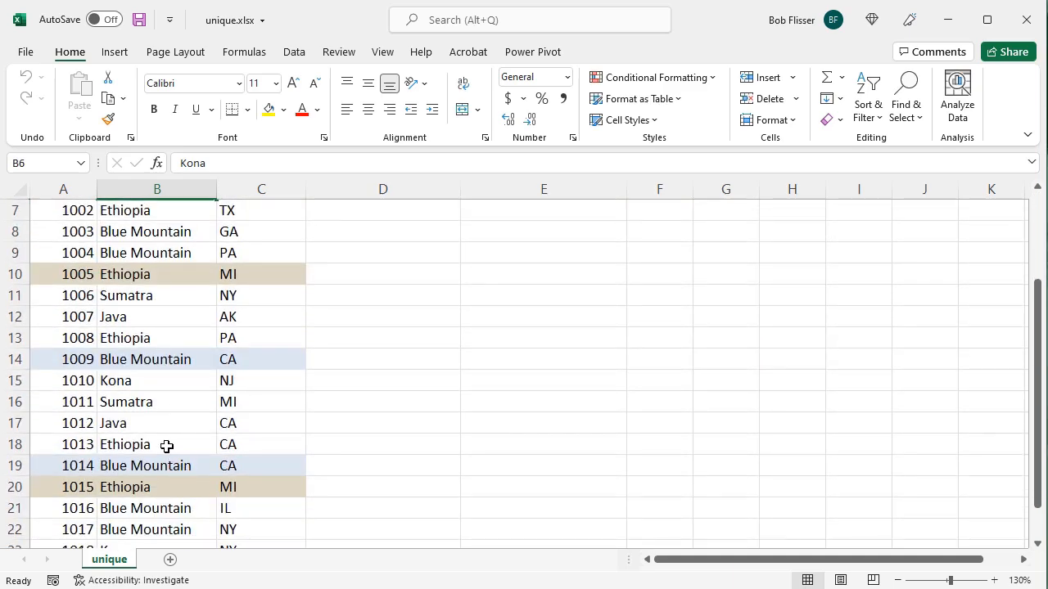
pyautogui.scroll(1, 166, 446)
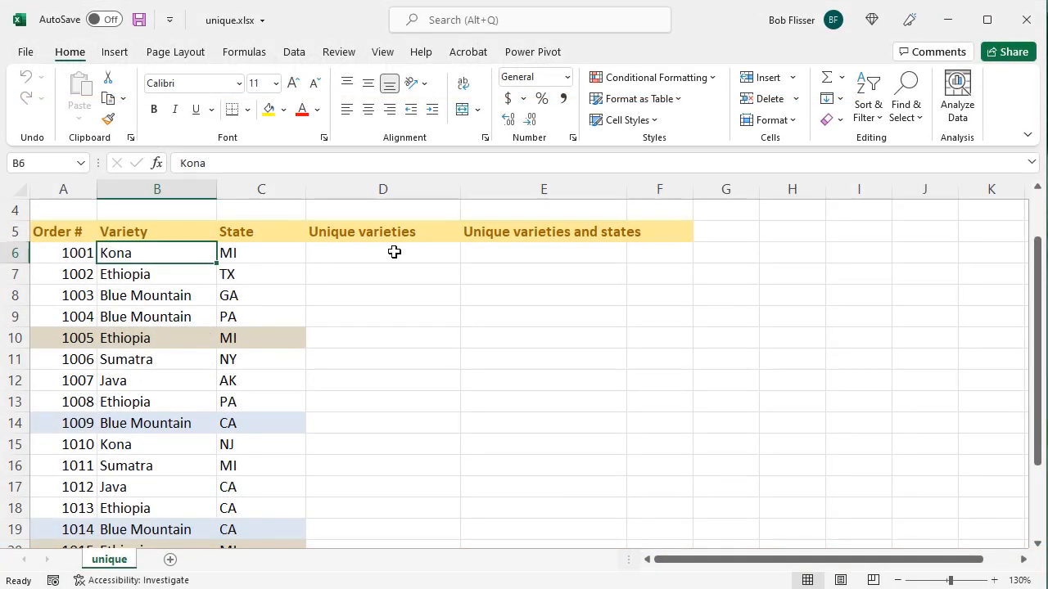
pyautogui.click(405, 254)
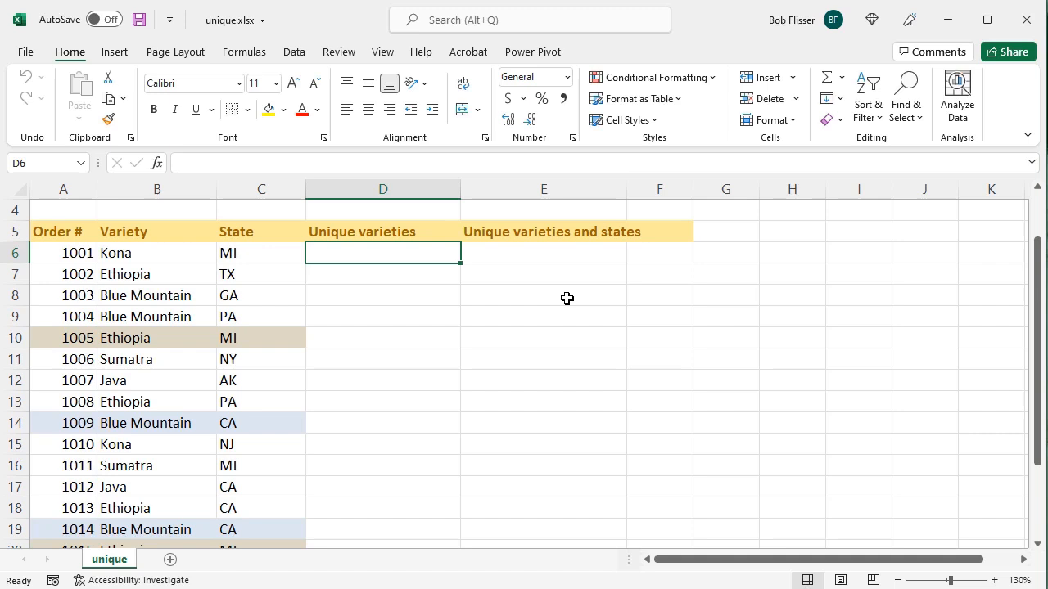
pyautogui.write('=uni')
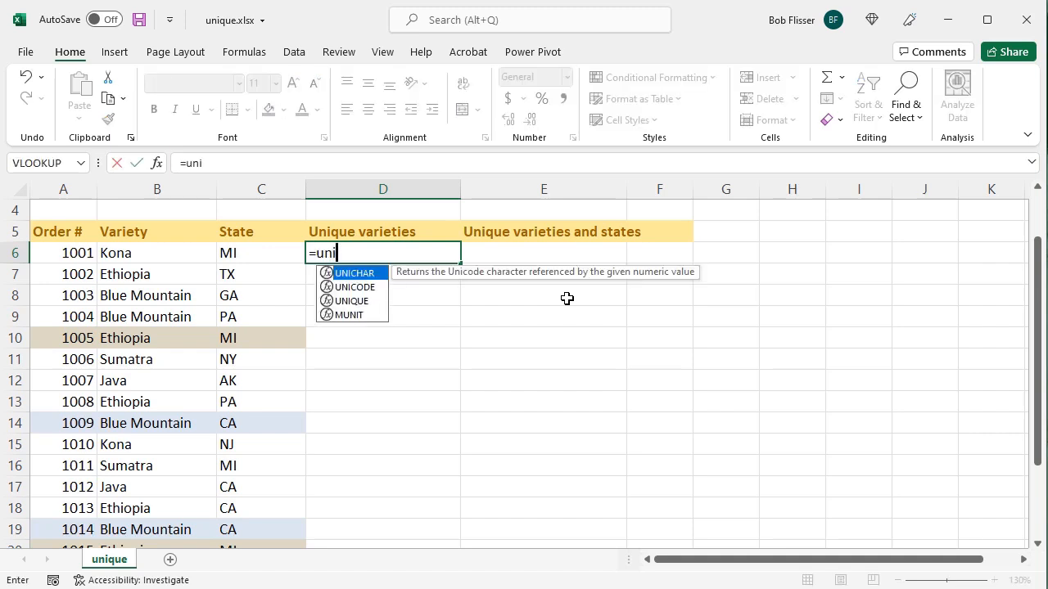
pyautogui.write('que(')
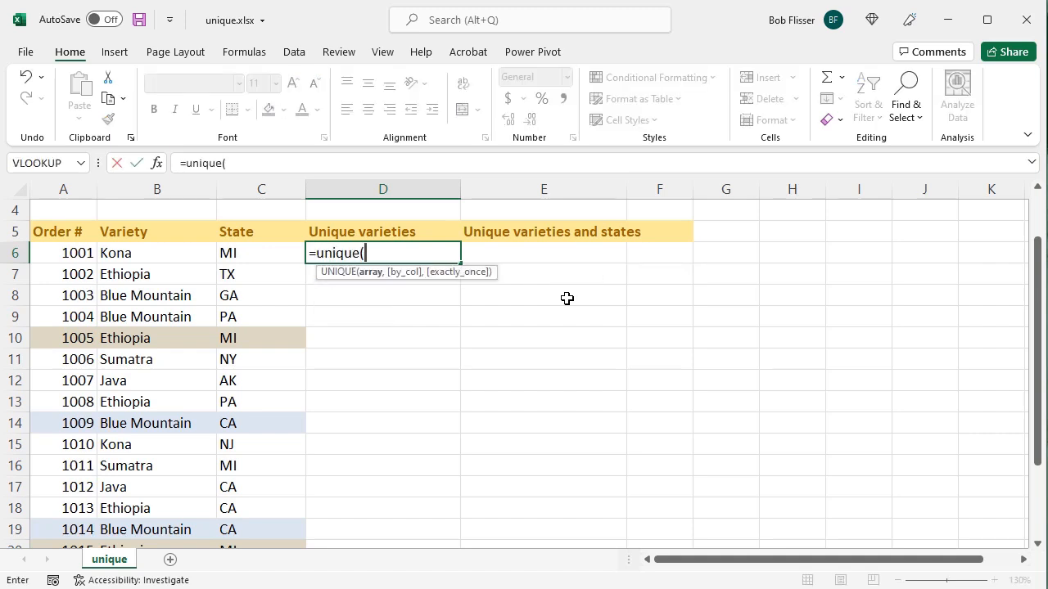
pyautogui.moveTo(166, 253); pyautogui.dragTo(145, 507)
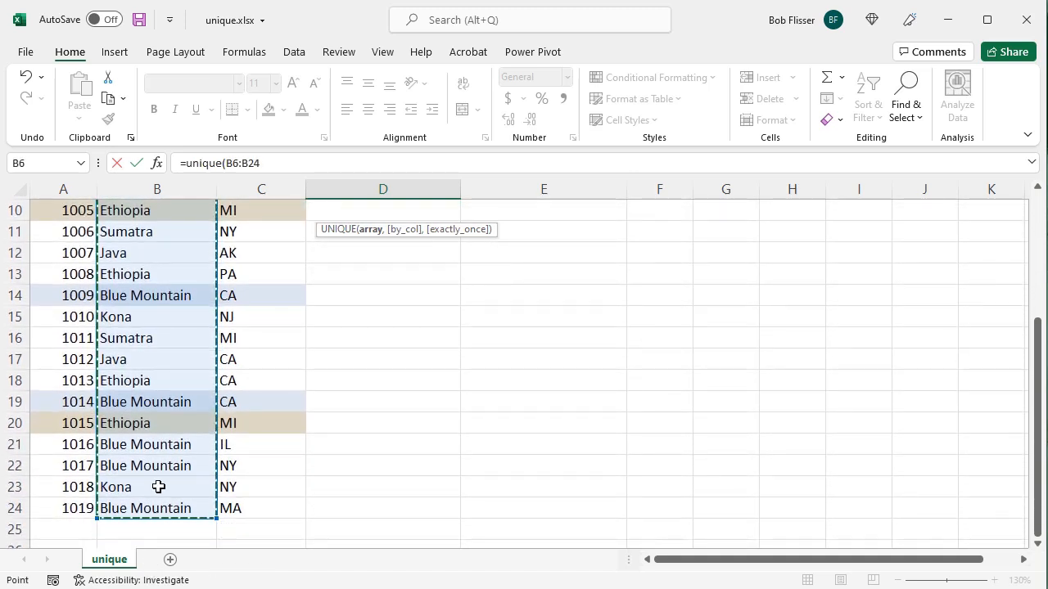
pyautogui.scroll(3, 165, 468)
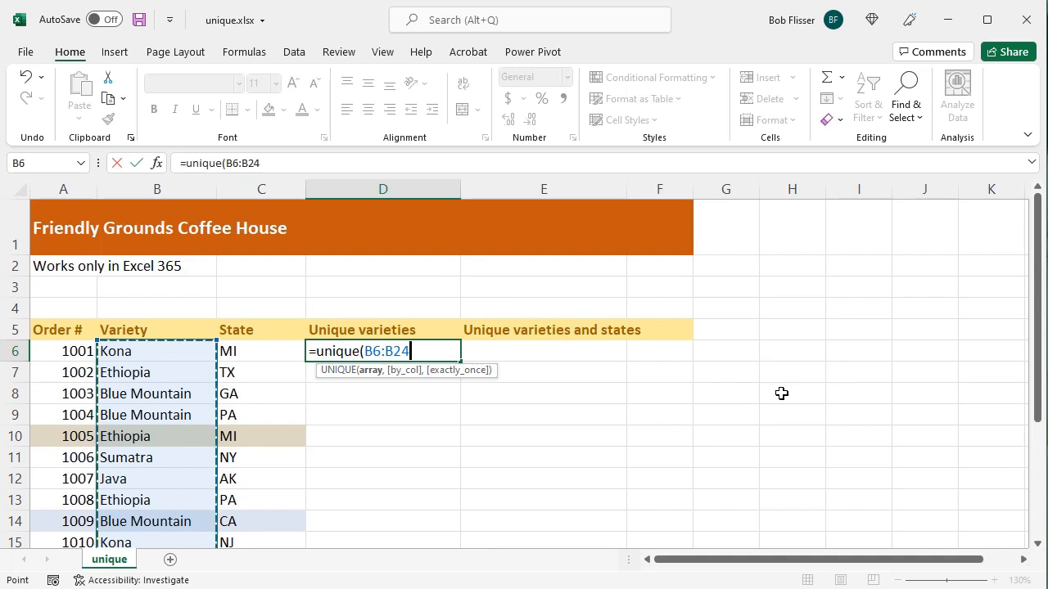
pyautogui.press('Return')
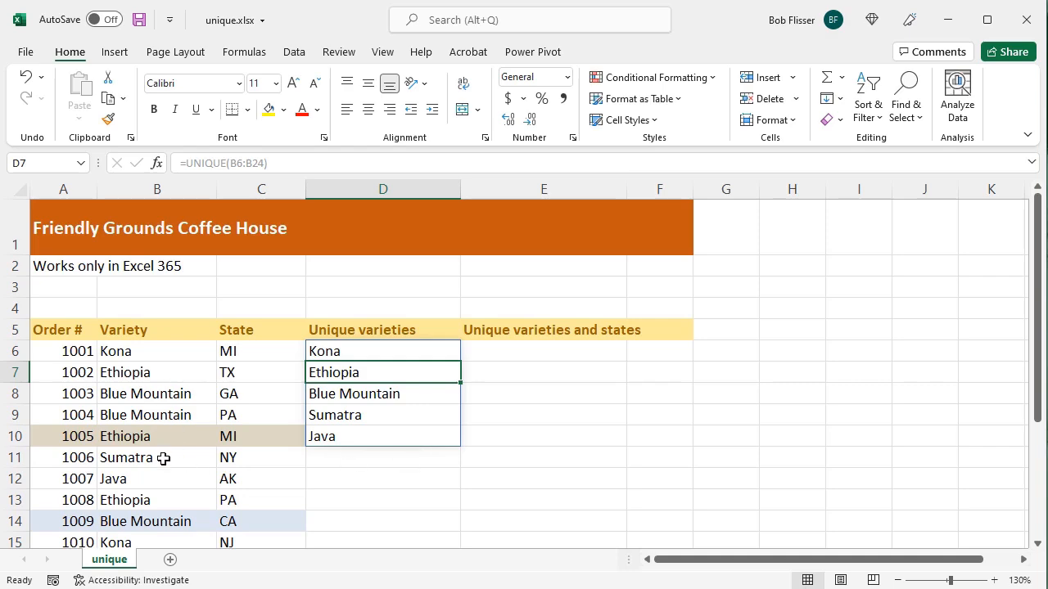
# Compare the unique varieties list with the source column and inspect the formula shown for cells D6 and D8.
pyautogui.scroll(-4, 161, 429)
pyautogui.scroll(4, 161, 429)
pyautogui.click(358, 354)
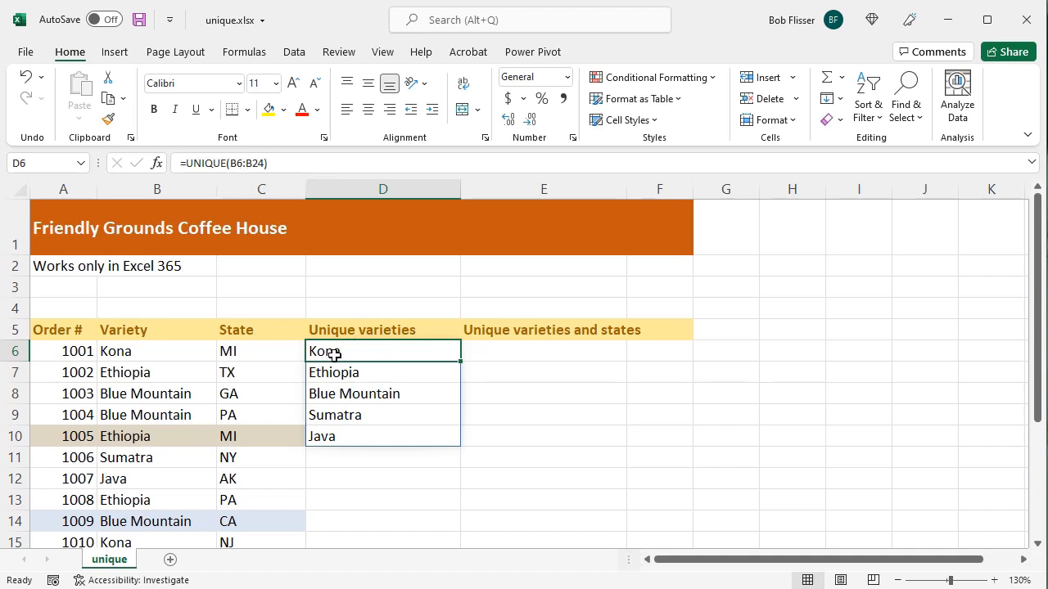
pyautogui.click(386, 398)
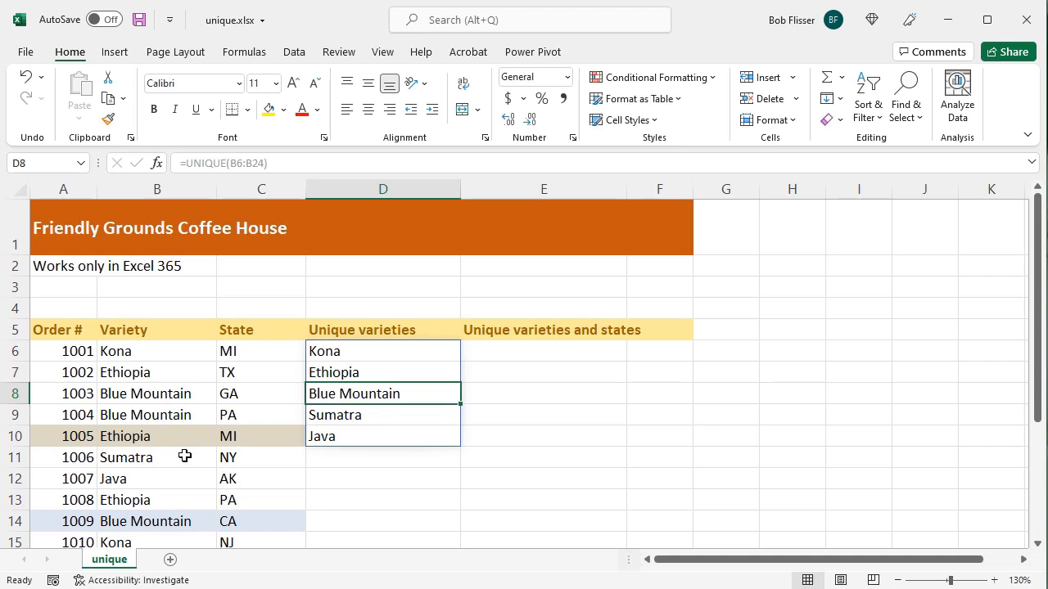
# Examine the repeated variety and state pairs in the shaded rows 10 and 20, and 14 and 19.
pyautogui.scroll(-2, 161, 447)
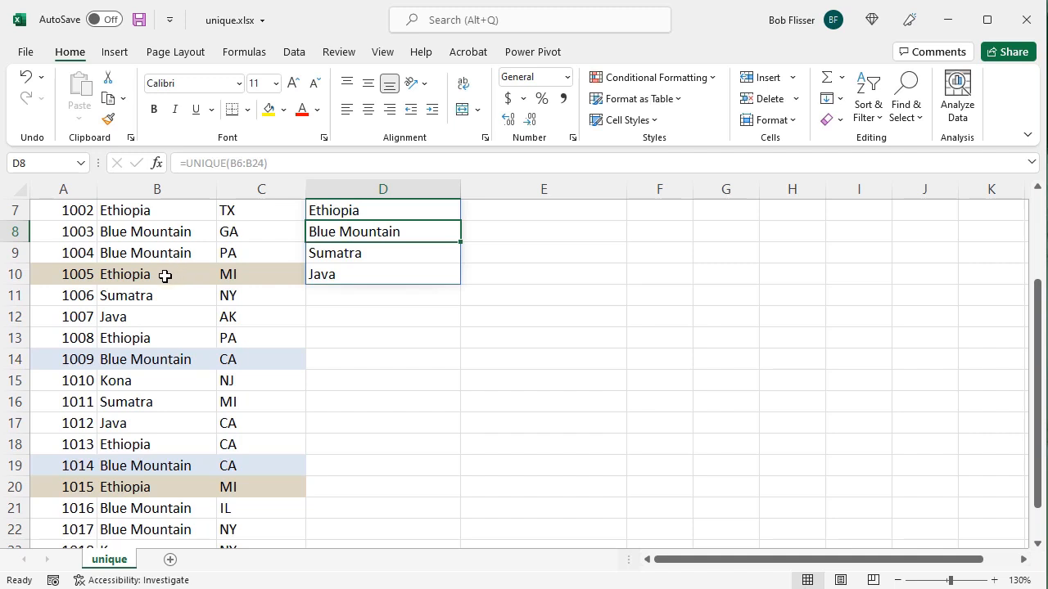
pyautogui.moveTo(164, 277); pyautogui.dragTo(229, 272)
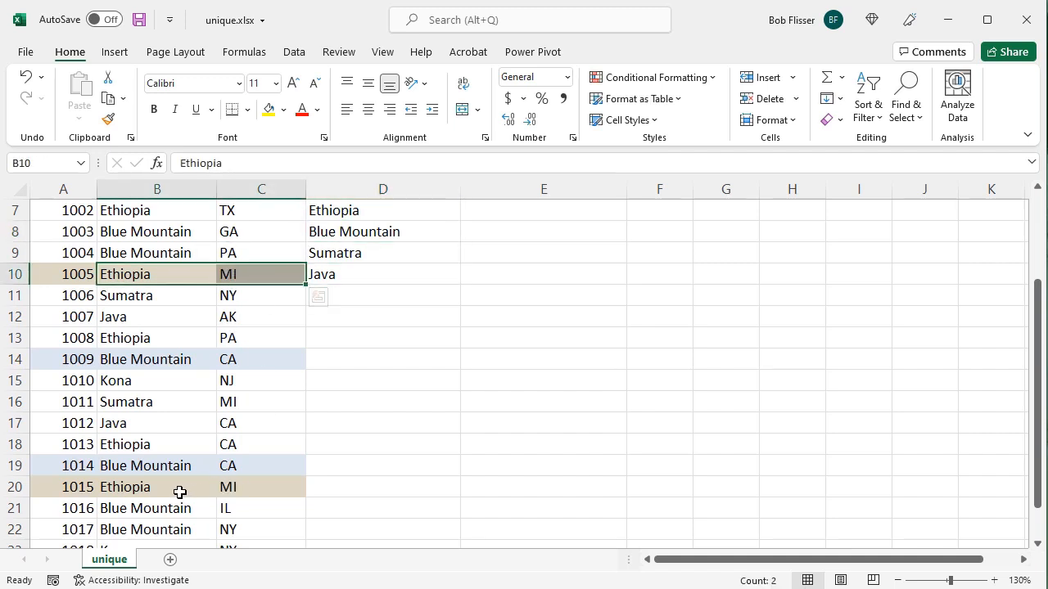
pyautogui.moveTo(178, 489); pyautogui.dragTo(259, 486)
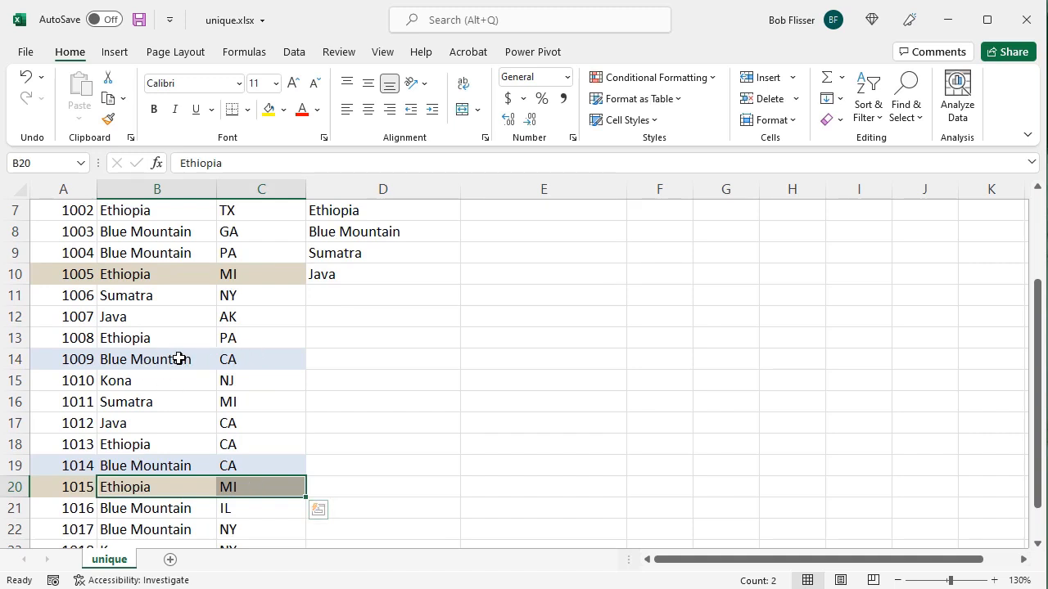
pyautogui.moveTo(178, 358); pyautogui.dragTo(237, 361)
pyautogui.click(192, 465)
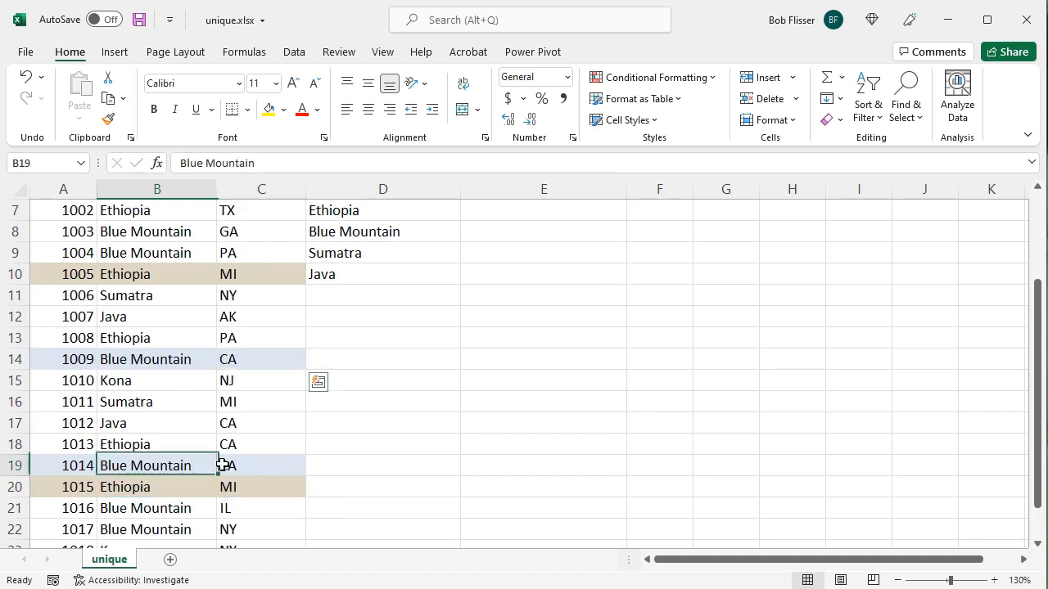
pyautogui.moveTo(222, 464); pyautogui.dragTo(251, 465)
pyautogui.click(178, 433)
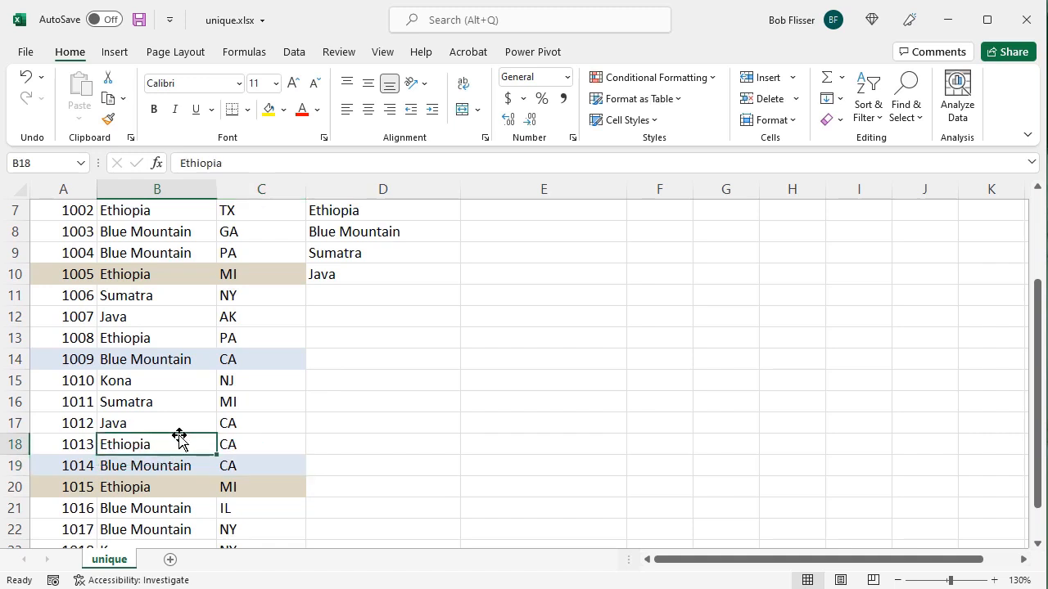
# Enter =UNIQUE(B6:C24) in cell E6 to list the unique combinations of variety and state.
pyautogui.scroll(2, 179, 439)
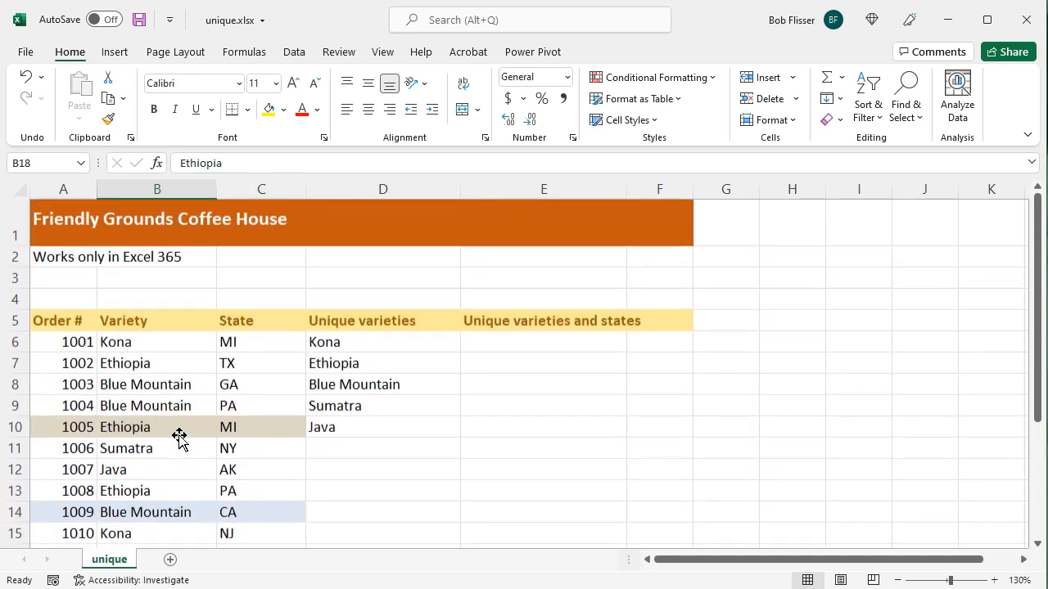
pyautogui.click(542, 348)
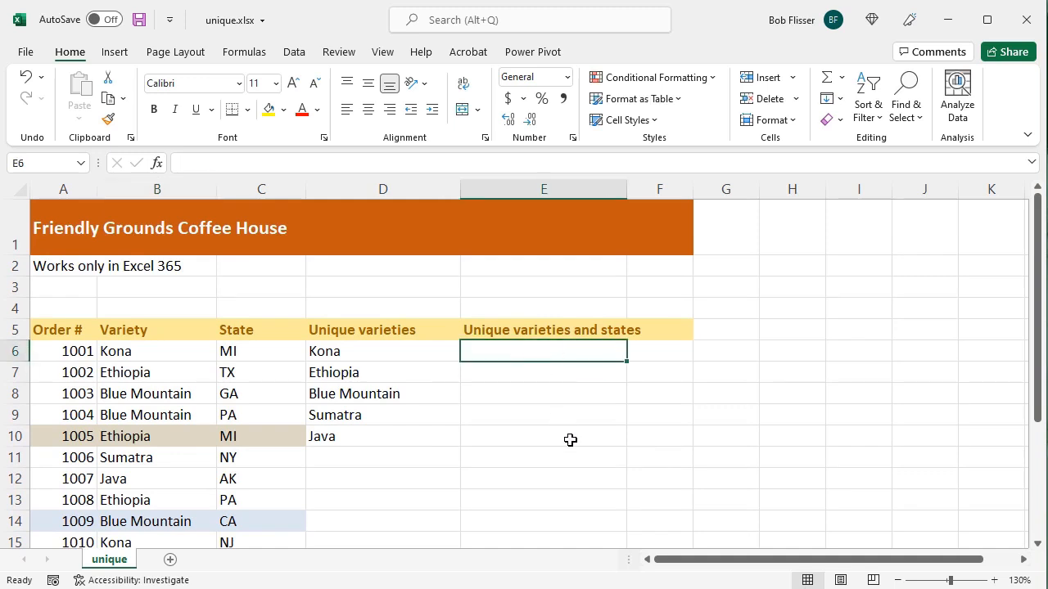
pyautogui.write('=')
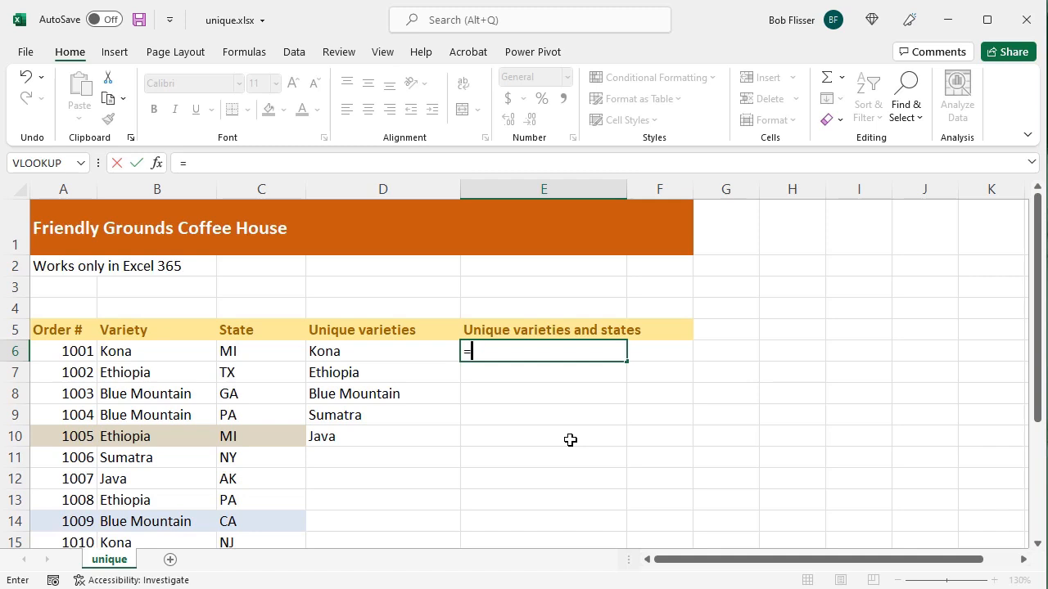
pyautogui.write('unique')
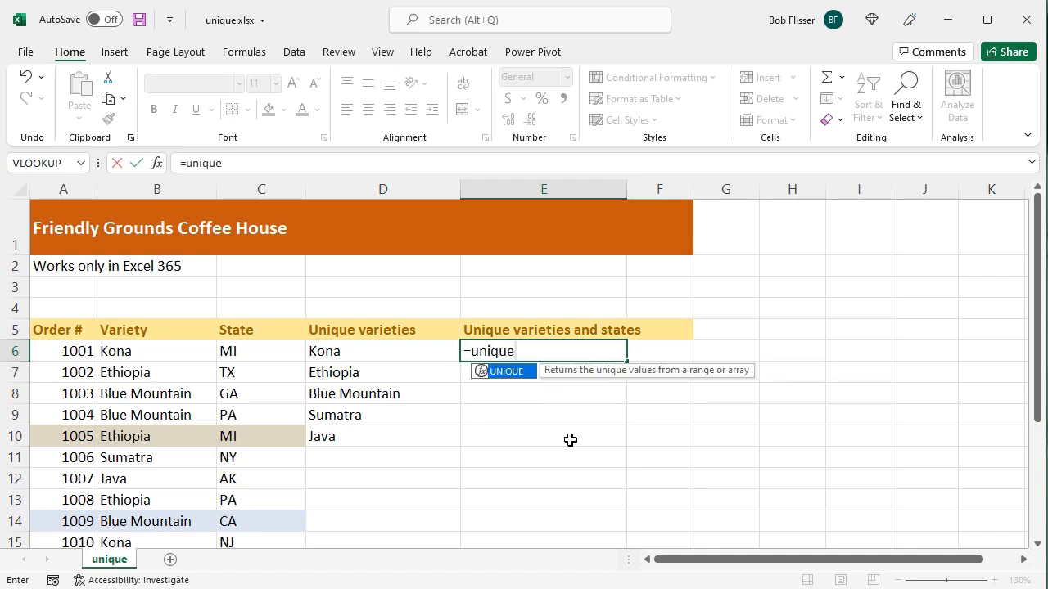
pyautogui.write('(')
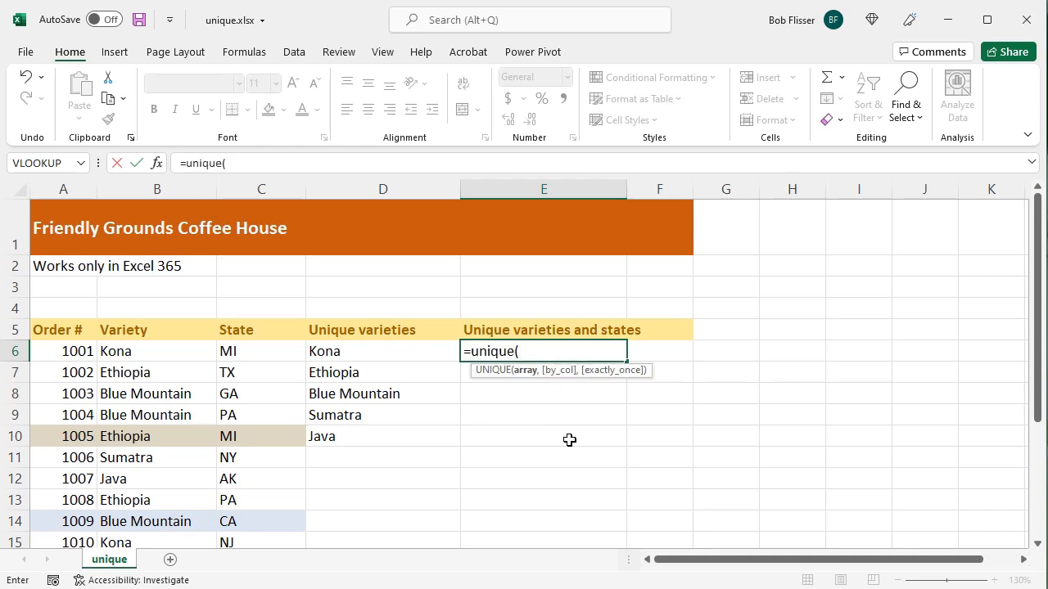
pyautogui.moveTo(153, 351); pyautogui.dragTo(247, 500)
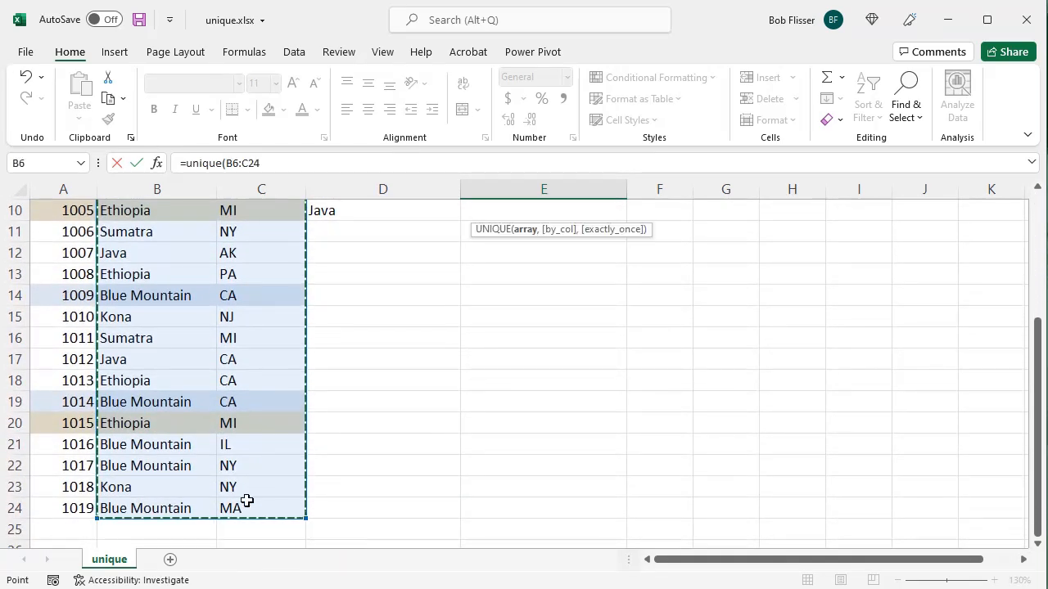
pyautogui.scroll(3, 248, 501)
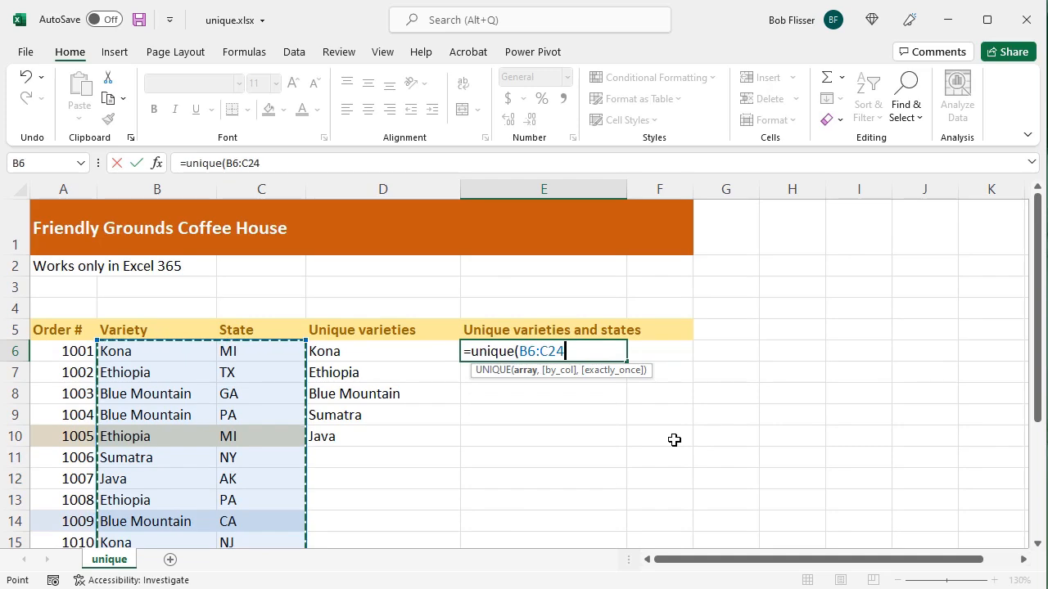
pyautogui.press('Return')
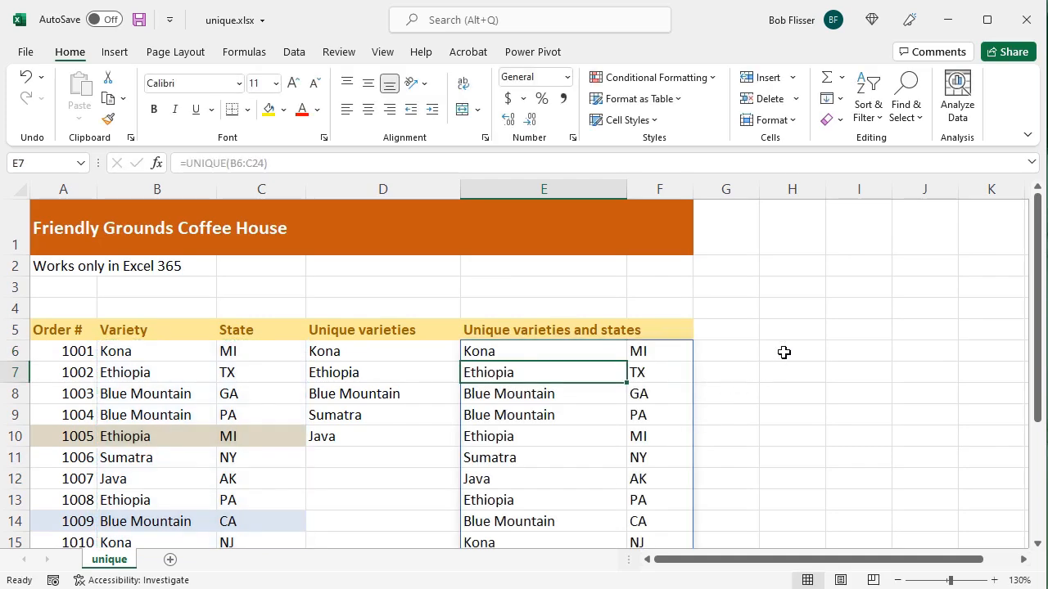
# Compare the unique varieties and states list with the source orders, and inspect the formula shown for cells E6 and E10.
pyautogui.scroll(-2, 784, 352)
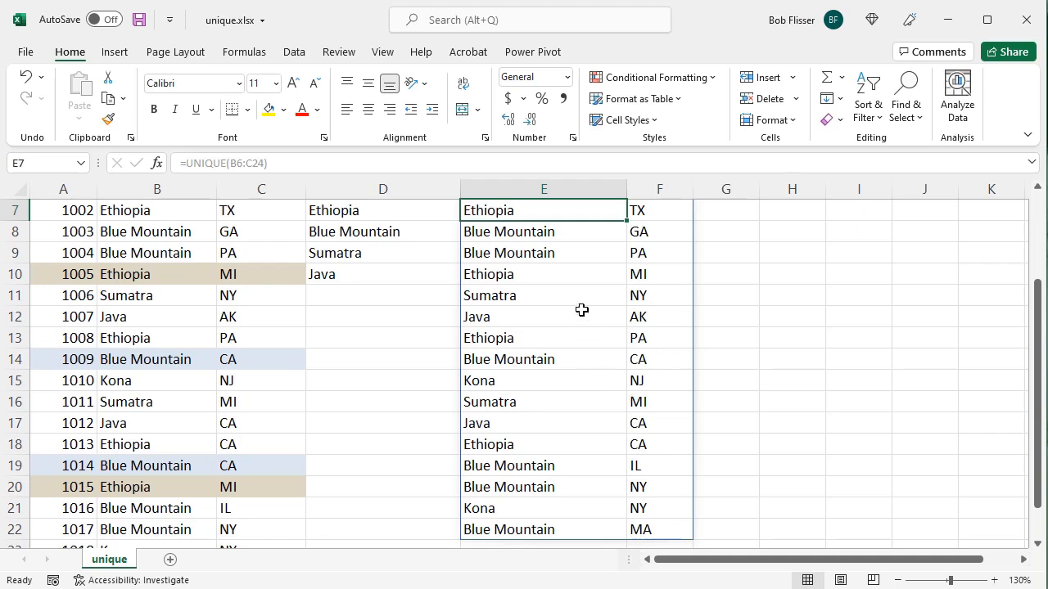
pyautogui.moveTo(547, 279); pyautogui.dragTo(643, 276)
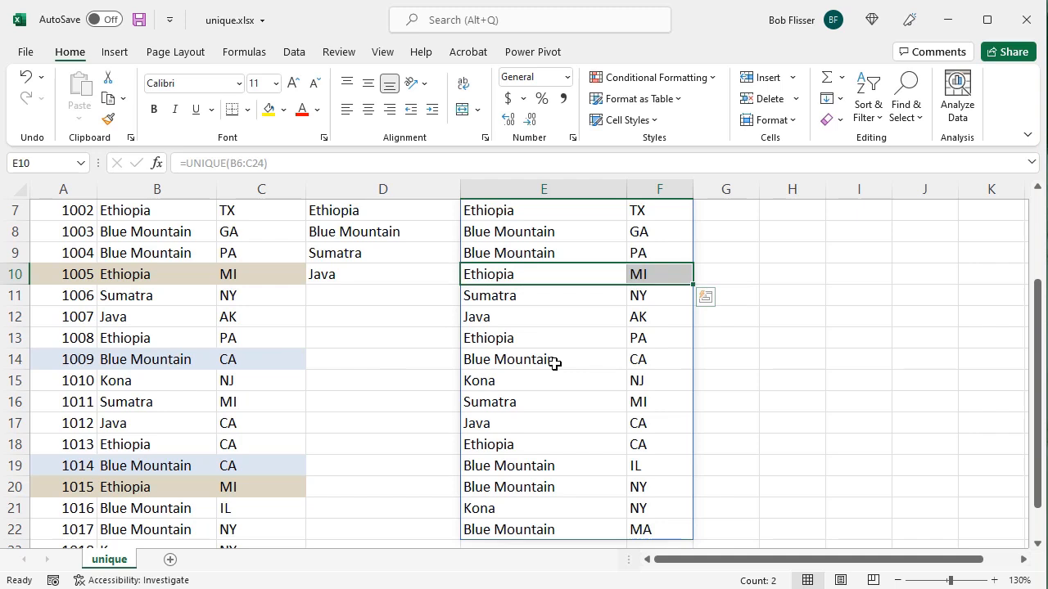
pyautogui.moveTo(555, 363); pyautogui.dragTo(652, 360)
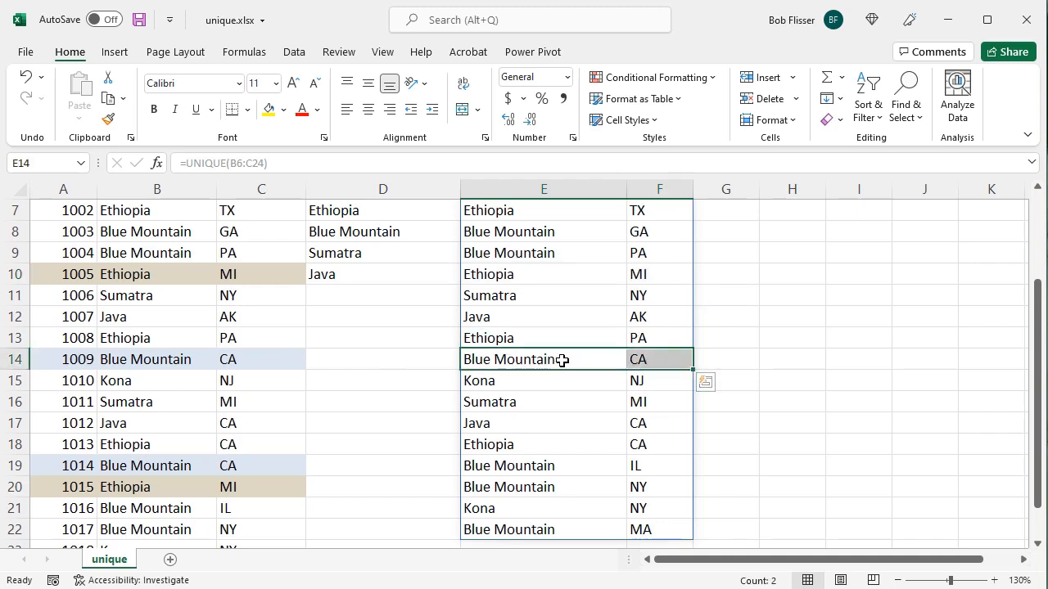
pyautogui.click(587, 359)
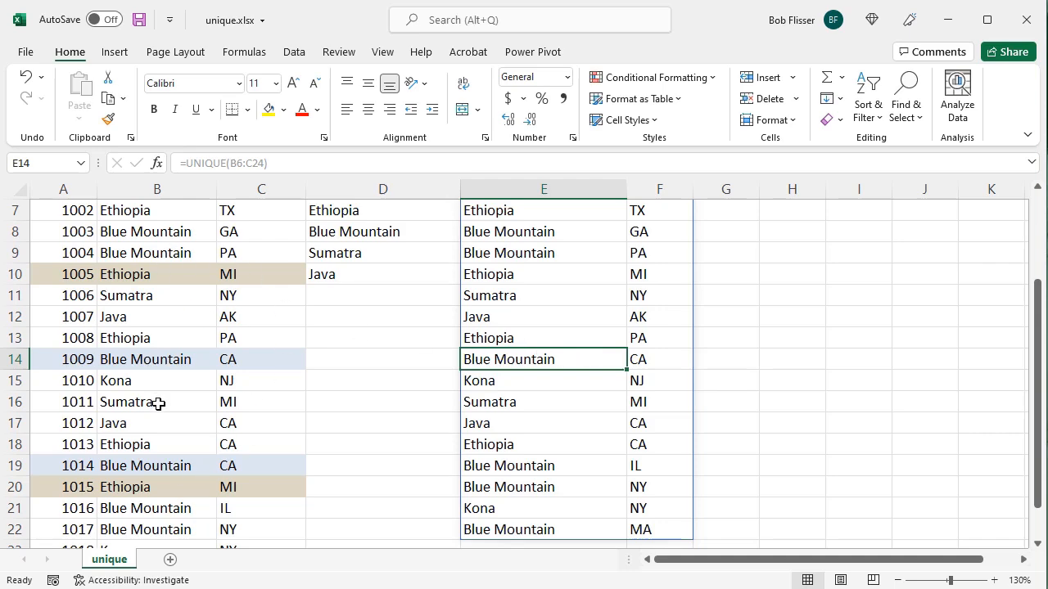
pyautogui.scroll(-2, 559, 407)
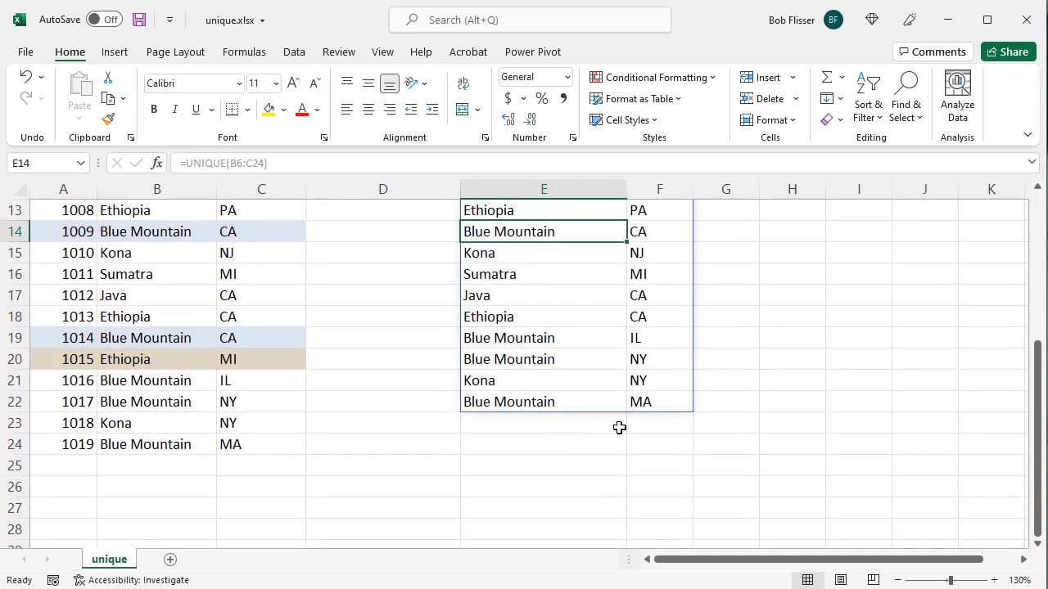
pyautogui.moveTo(643, 423); pyautogui.dragTo(85, 444)
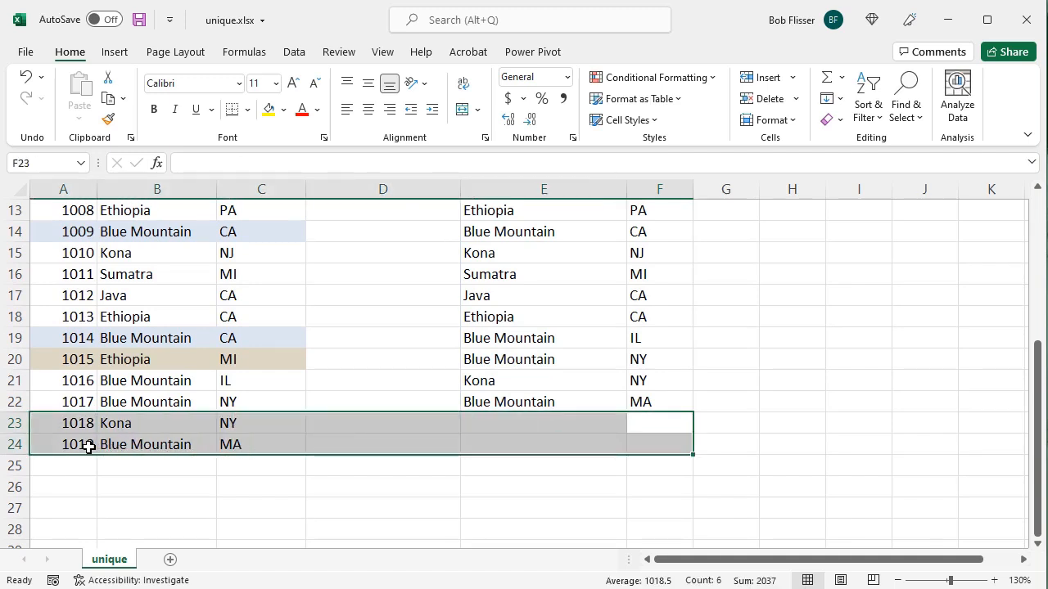
pyautogui.click(556, 363)
pyautogui.scroll(4, 563, 372)
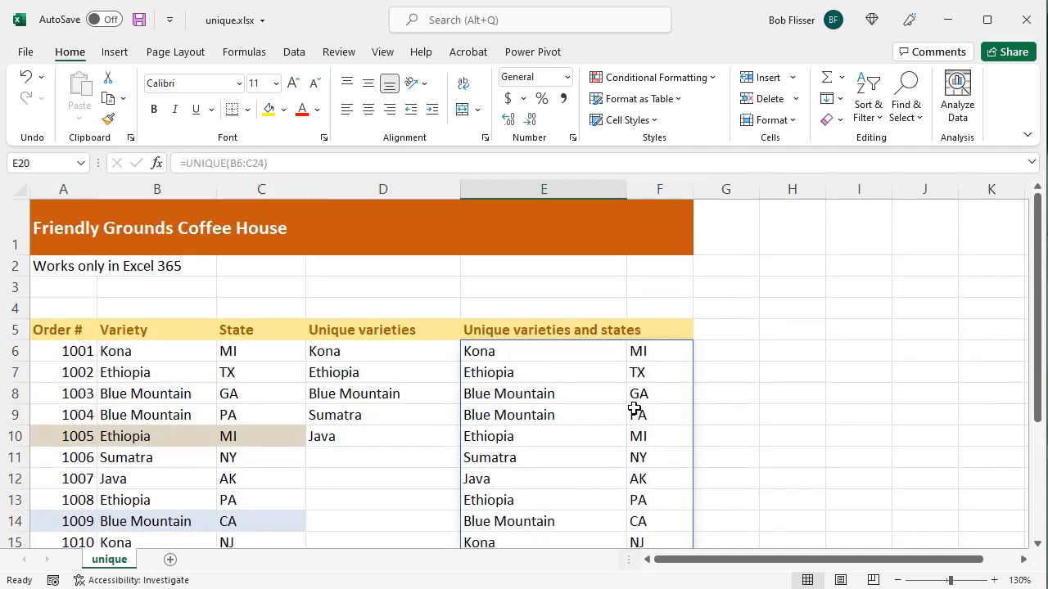
pyautogui.click(500, 352)
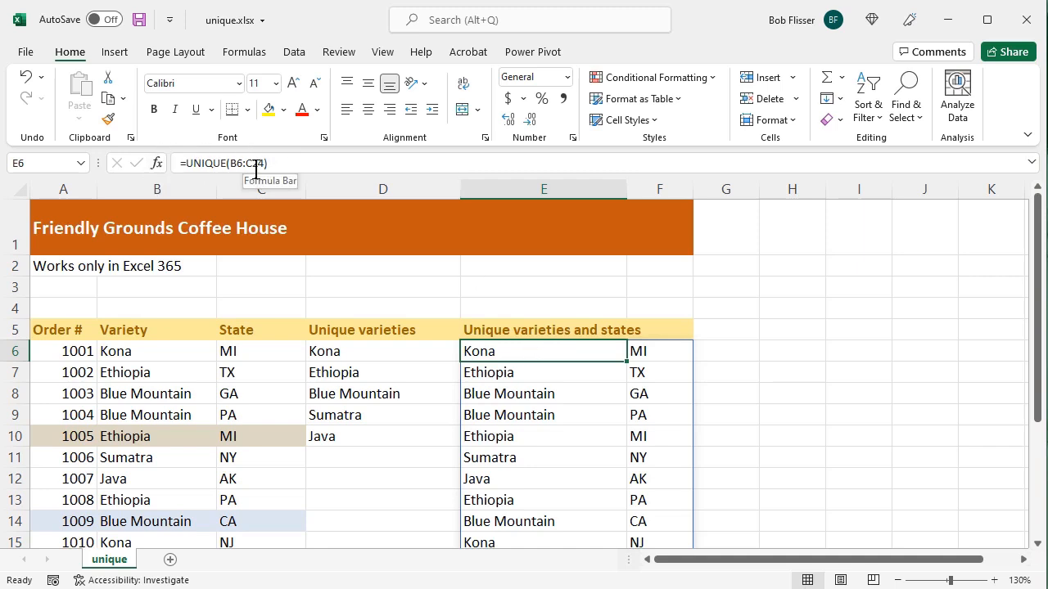
pyautogui.click(531, 434)
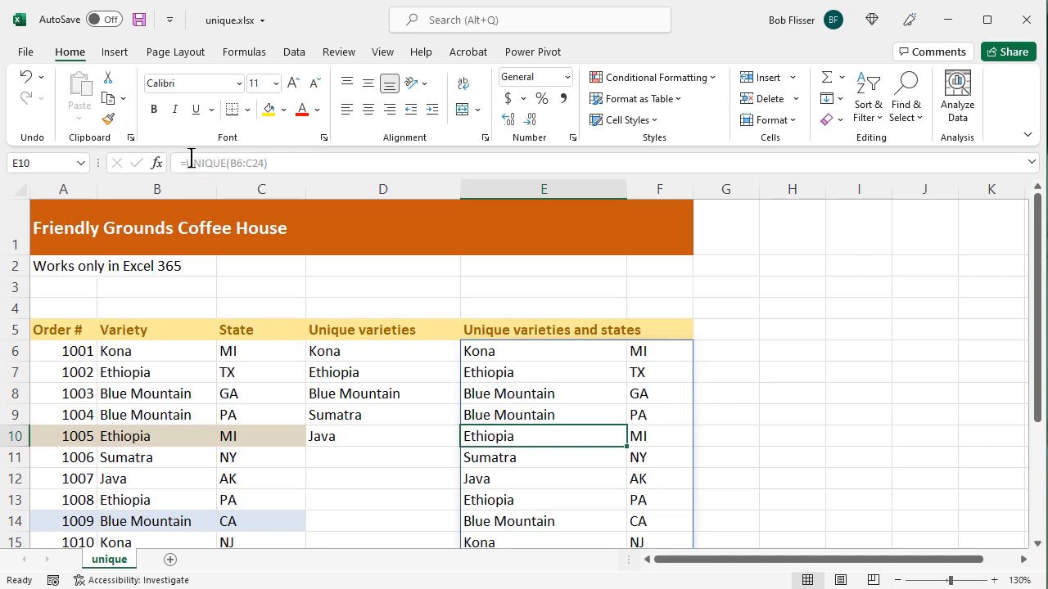